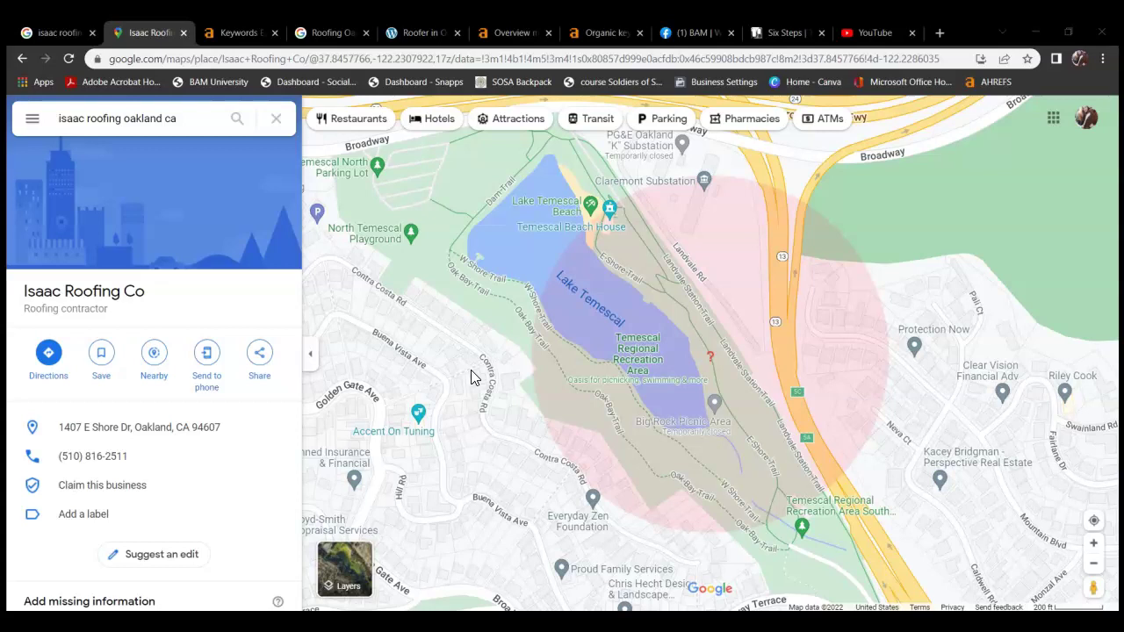
Review the Master Roofing Company homepage and highlight the phrase "We are great at what we do and" in its introduction.
{"action": "left_click", "coordinate": [435, 35]}
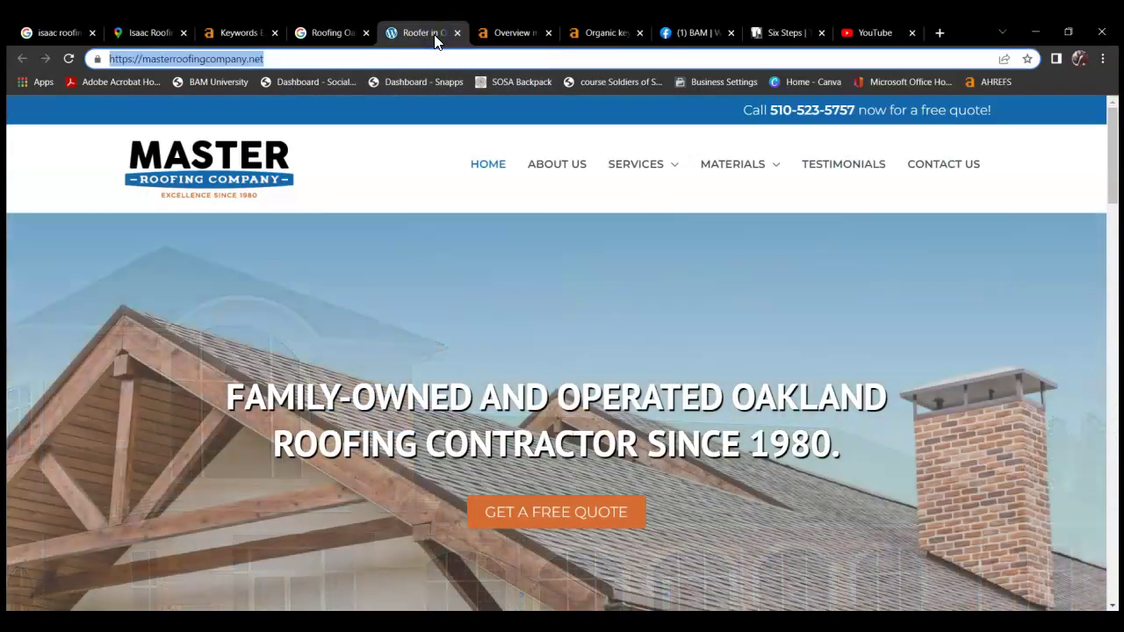
{"action": "scroll", "coordinate": [778, 296], "scroll_direction": "down", "scroll_amount": 5}
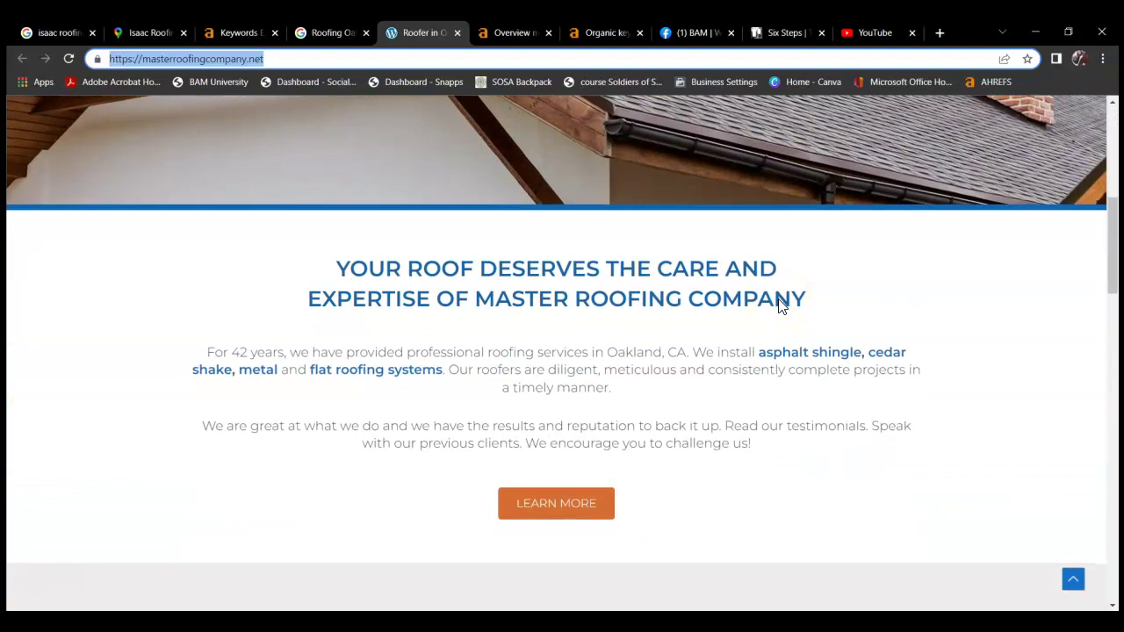
{"action": "scroll", "coordinate": [452, 323], "scroll_direction": "down", "scroll_amount": 3}
{"action": "scroll", "coordinate": [452, 325], "scroll_direction": "up", "scroll_amount": 2}
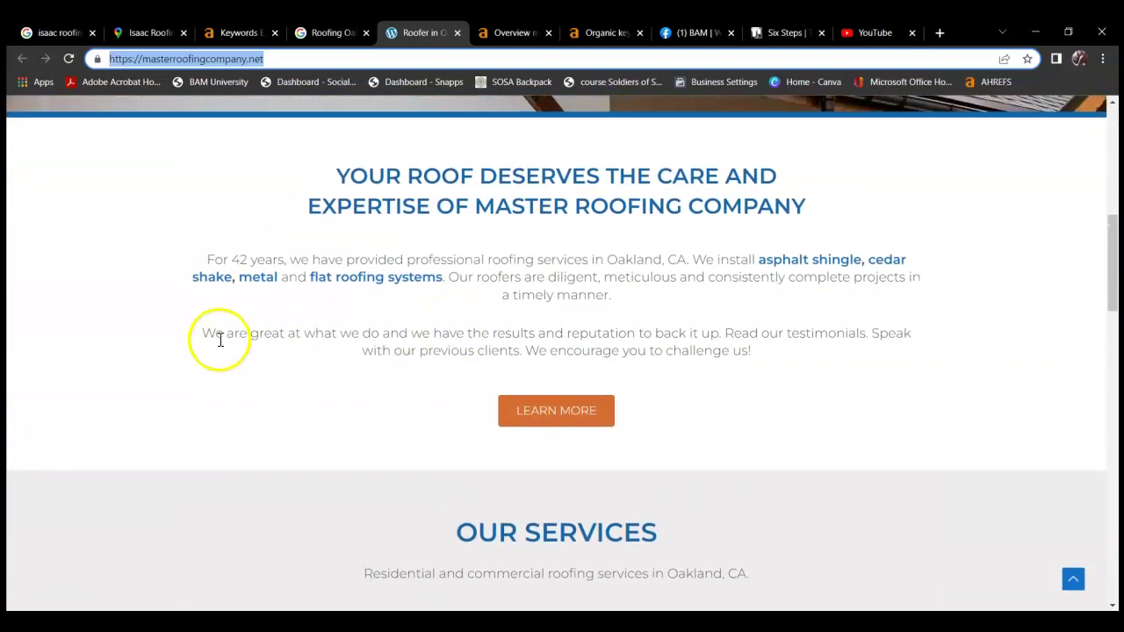
{"action": "left_click", "coordinate": [194, 339]}
{"action": "left_click_drag", "start_coordinate": [195, 339], "coordinate": [411, 335]}
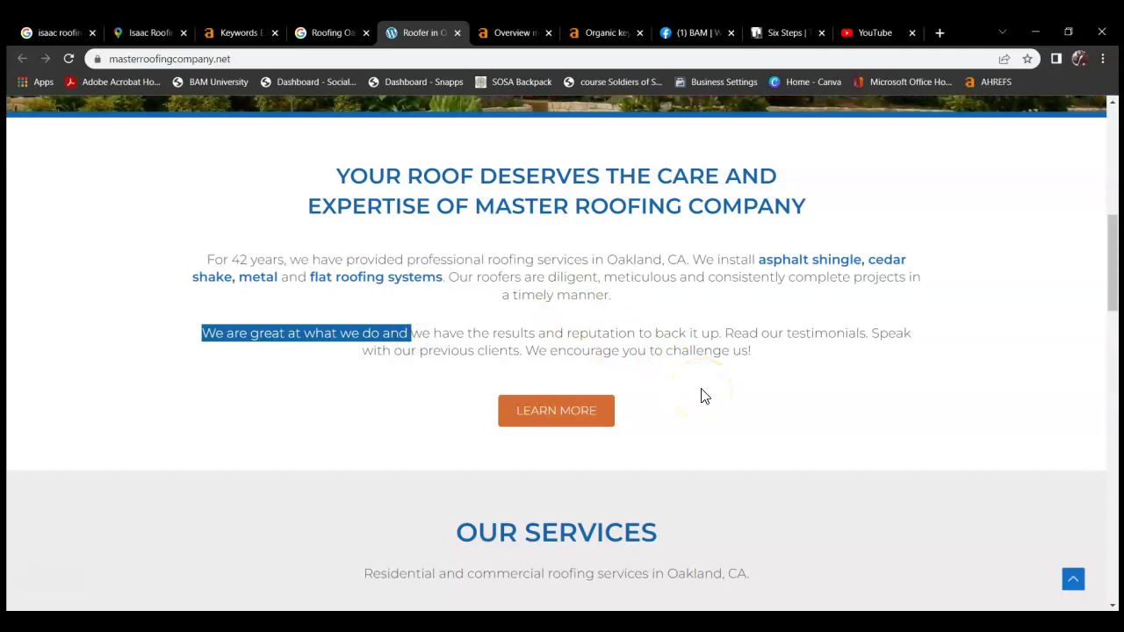
{"action": "scroll", "coordinate": [703, 395], "scroll_direction": "up", "scroll_amount": 4}
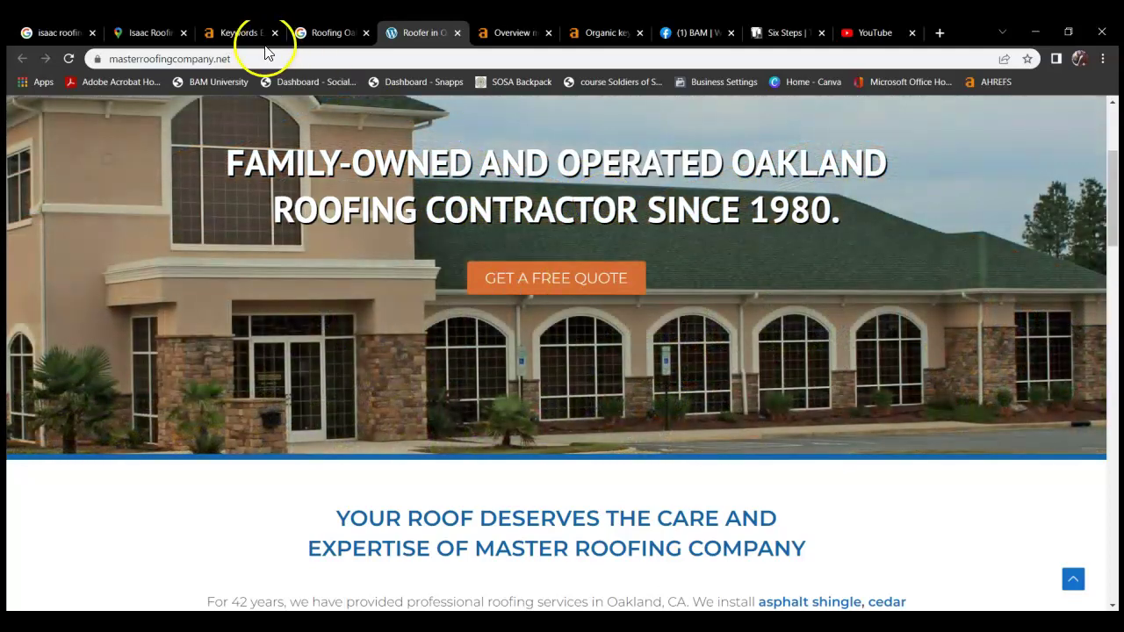
View the Ahrefs Keywords Explorer matching terms for "roofing oakland ca".
{"action": "right_click", "coordinate": [238, 40]}
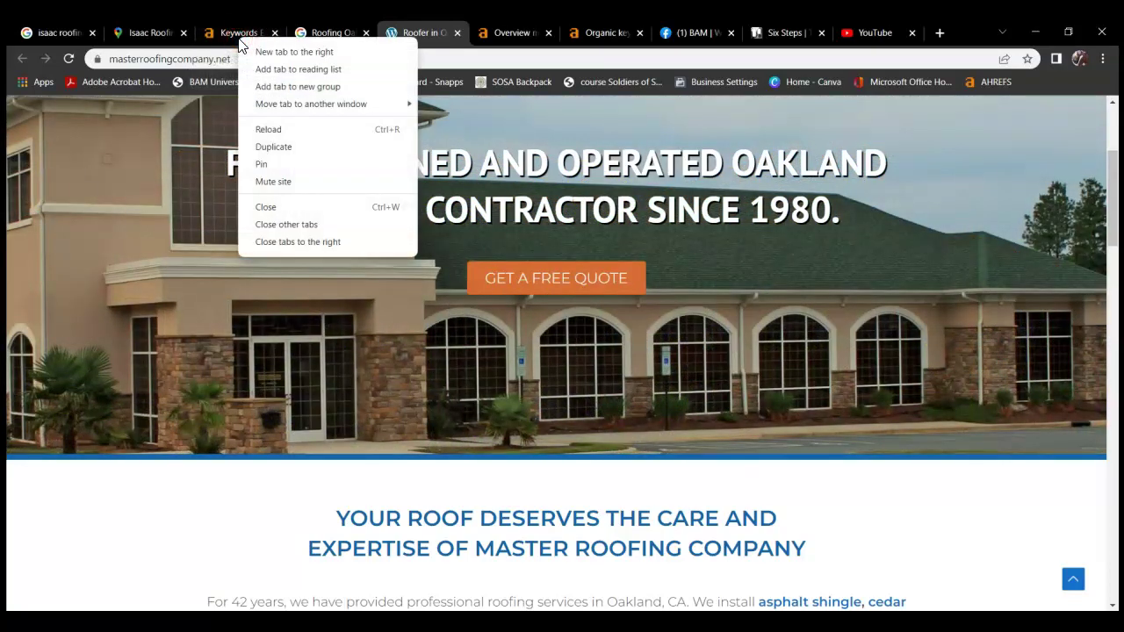
{"action": "left_click", "coordinate": [232, 42]}
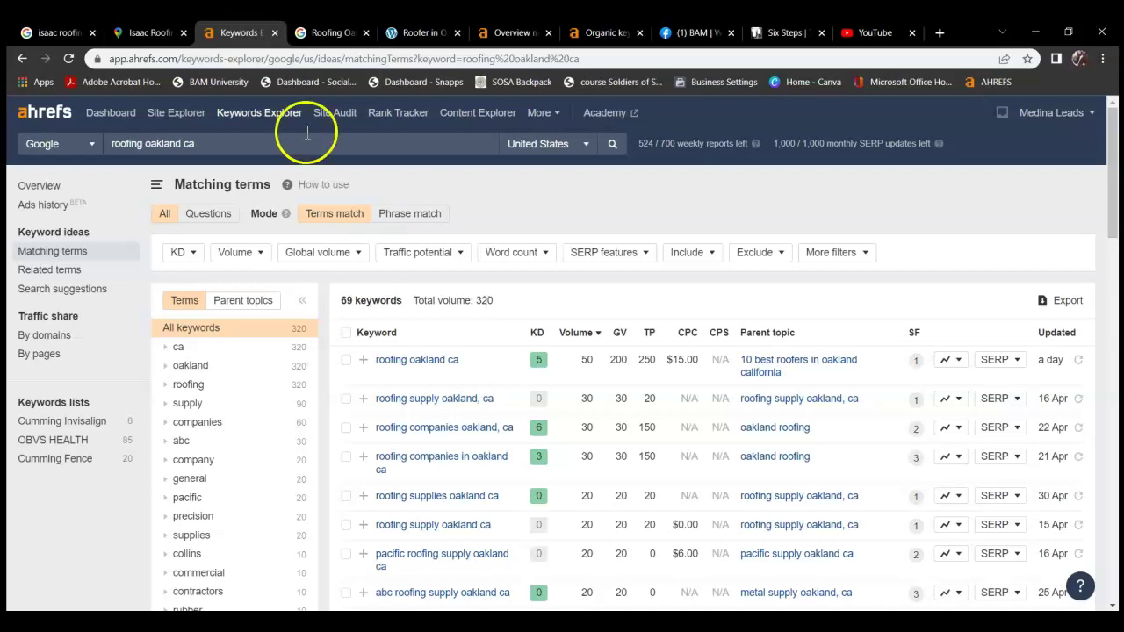
{"action": "left_click", "coordinate": [409, 34]}
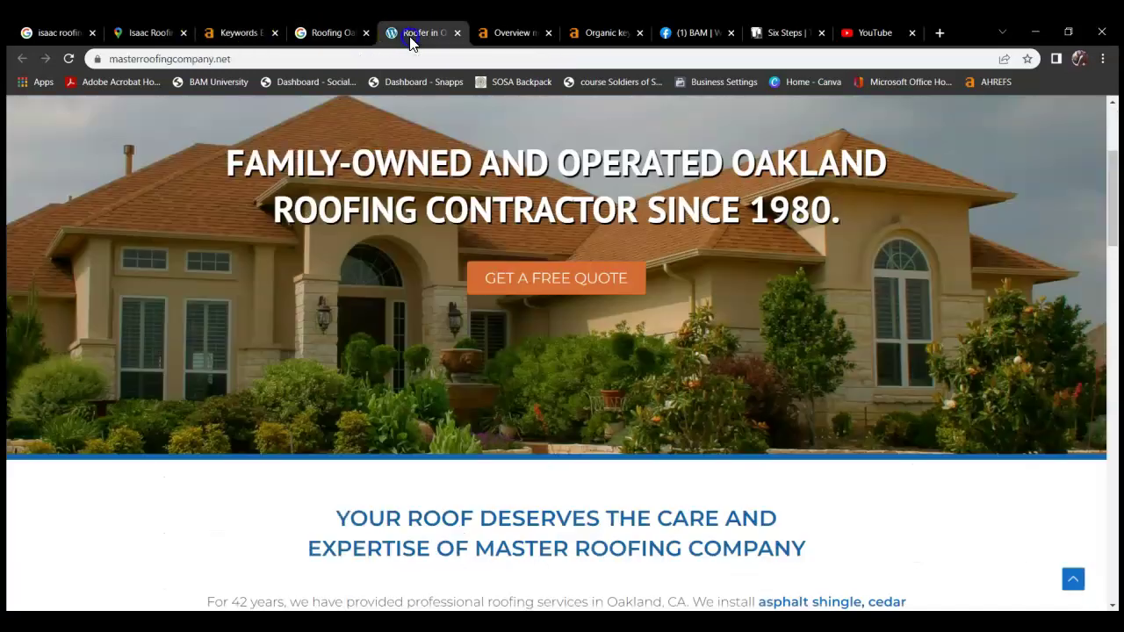
{"action": "right_click", "coordinate": [718, 356]}
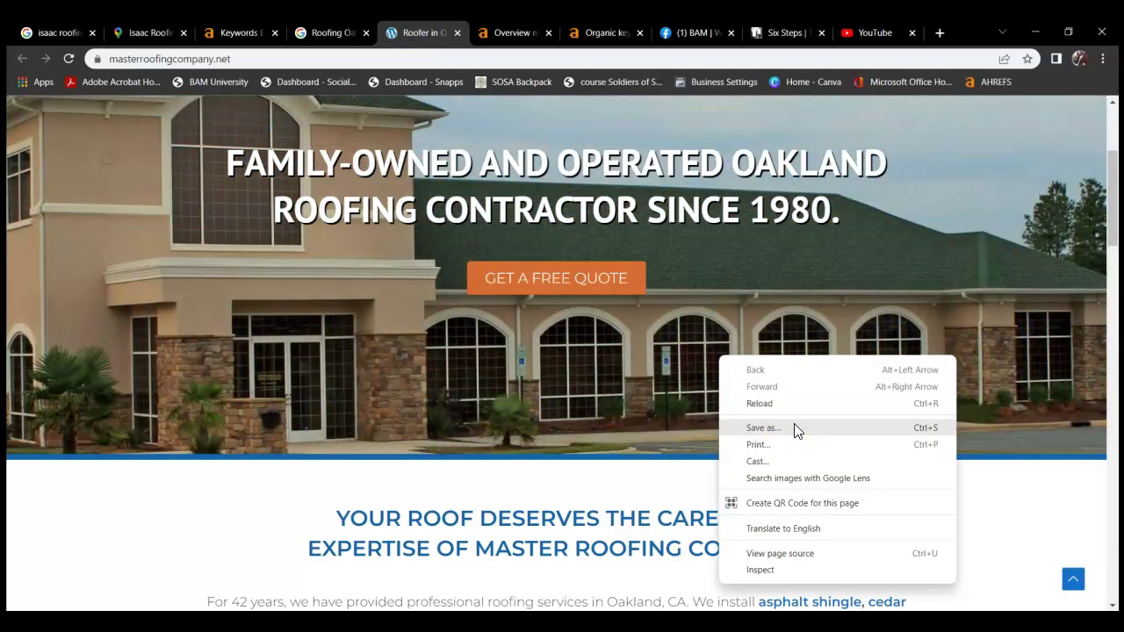
{"action": "left_click", "coordinate": [785, 320]}
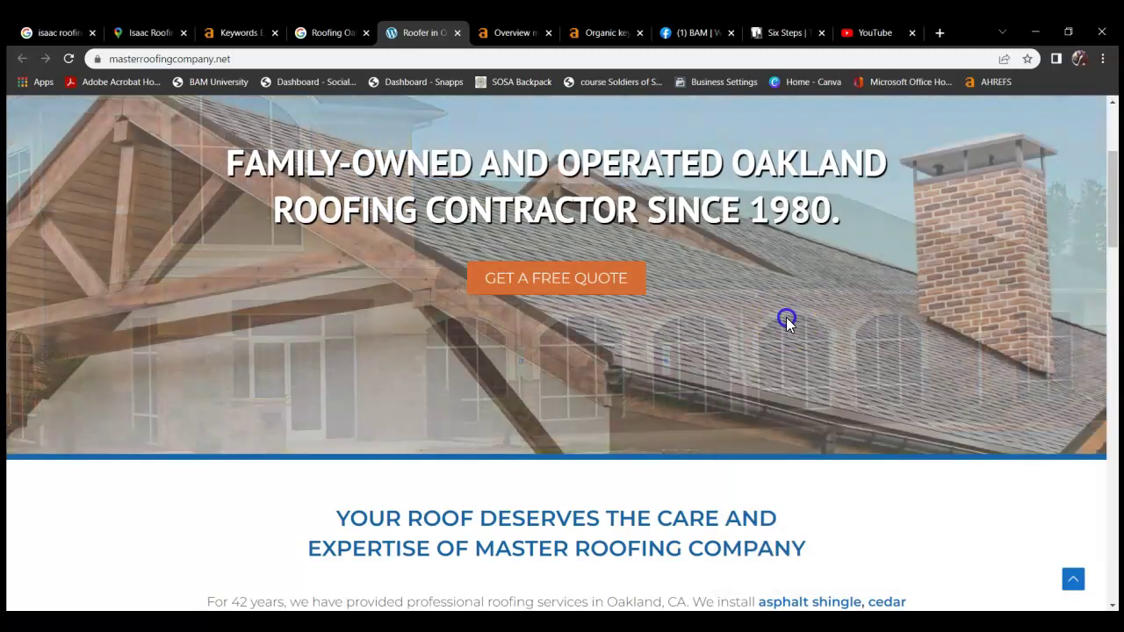
{"action": "left_click", "coordinate": [929, 591]}
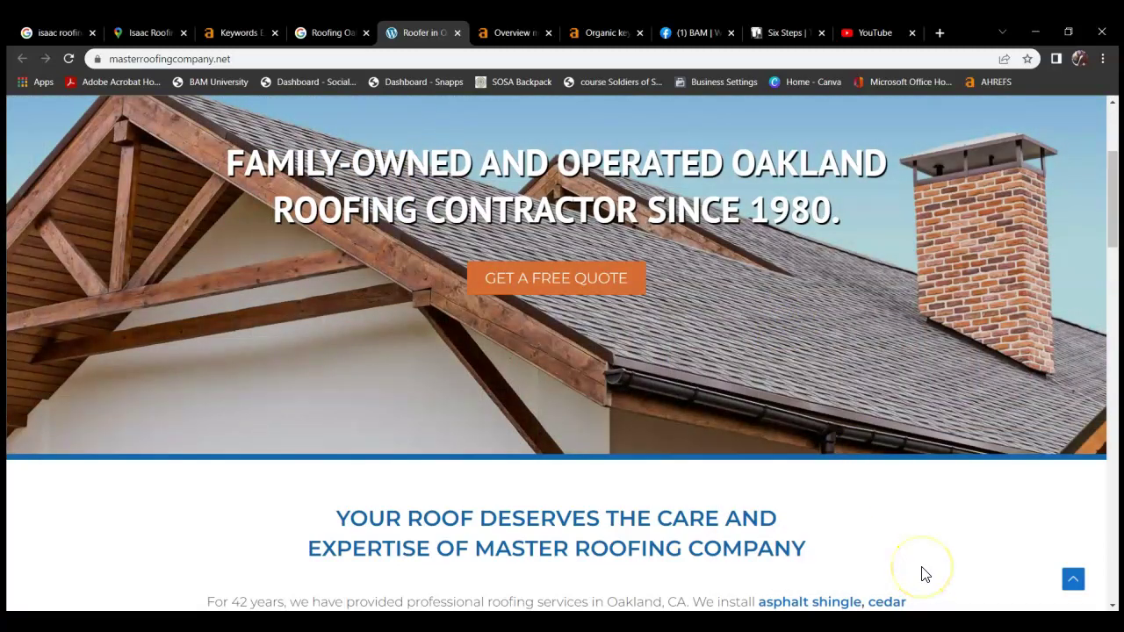
{"action": "left_click", "coordinate": [981, 504]}
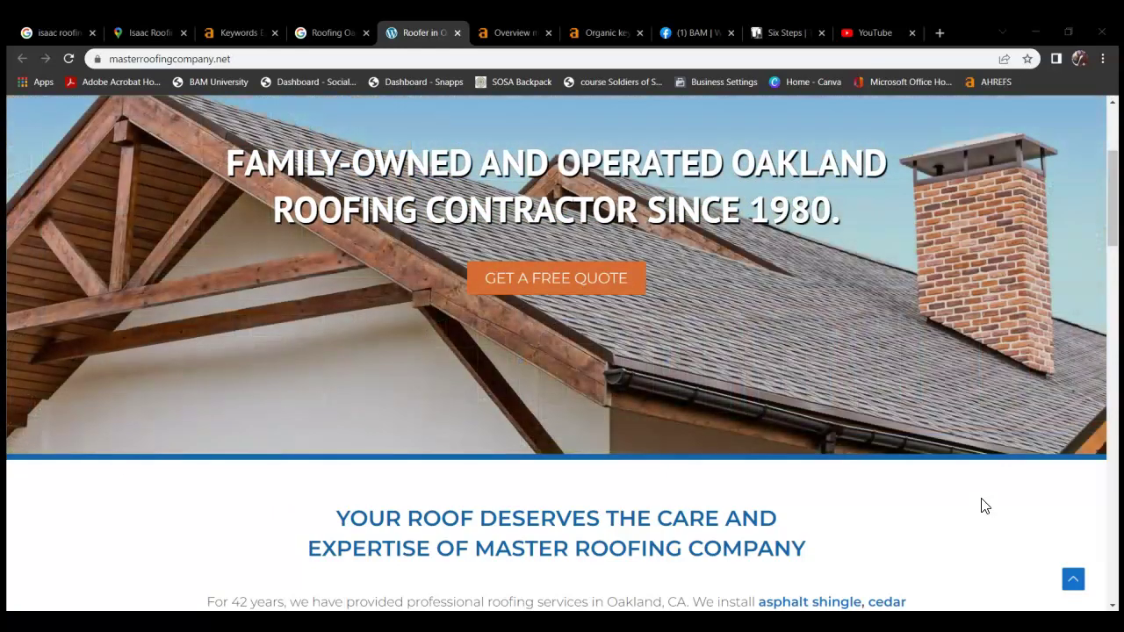
{"action": "left_click", "coordinate": [496, 293]}
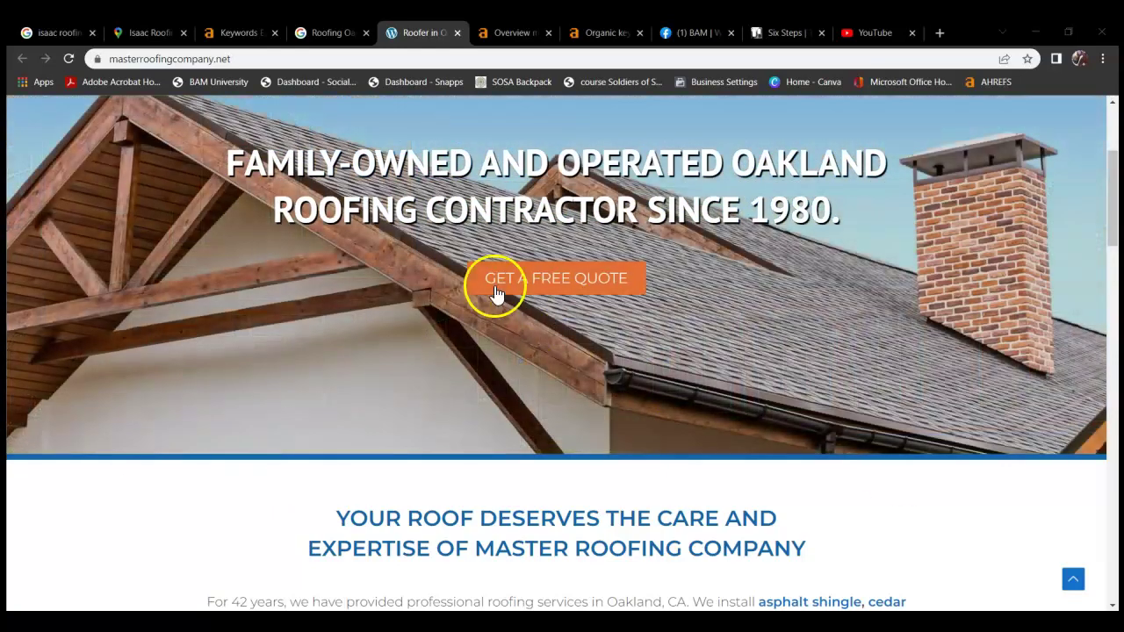
Compare the Ahrefs keyword list, the Isaac Roofing Co listing in Google Maps and the Master Roofing Company website.
{"action": "left_click", "coordinate": [232, 34]}
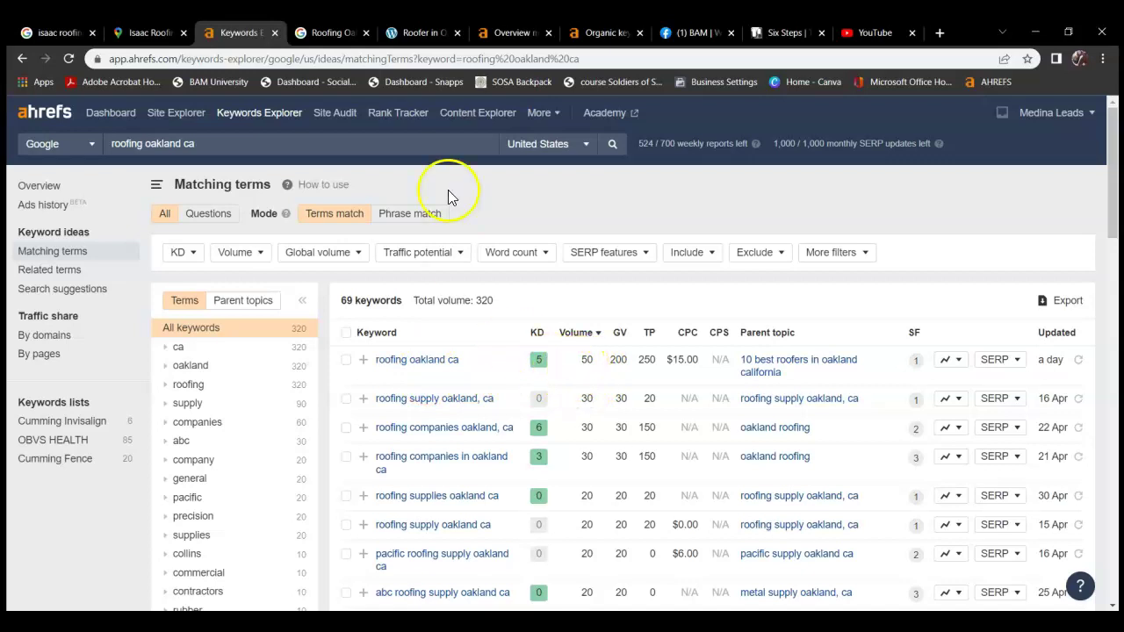
{"action": "left_click", "coordinate": [129, 32]}
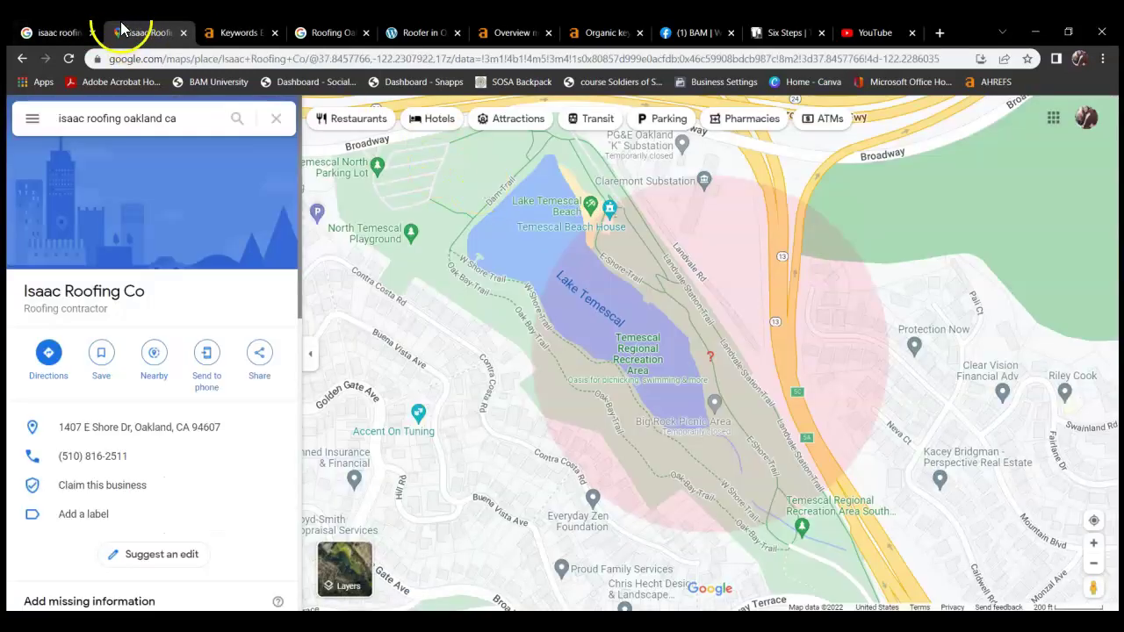
{"action": "left_click", "coordinate": [413, 32]}
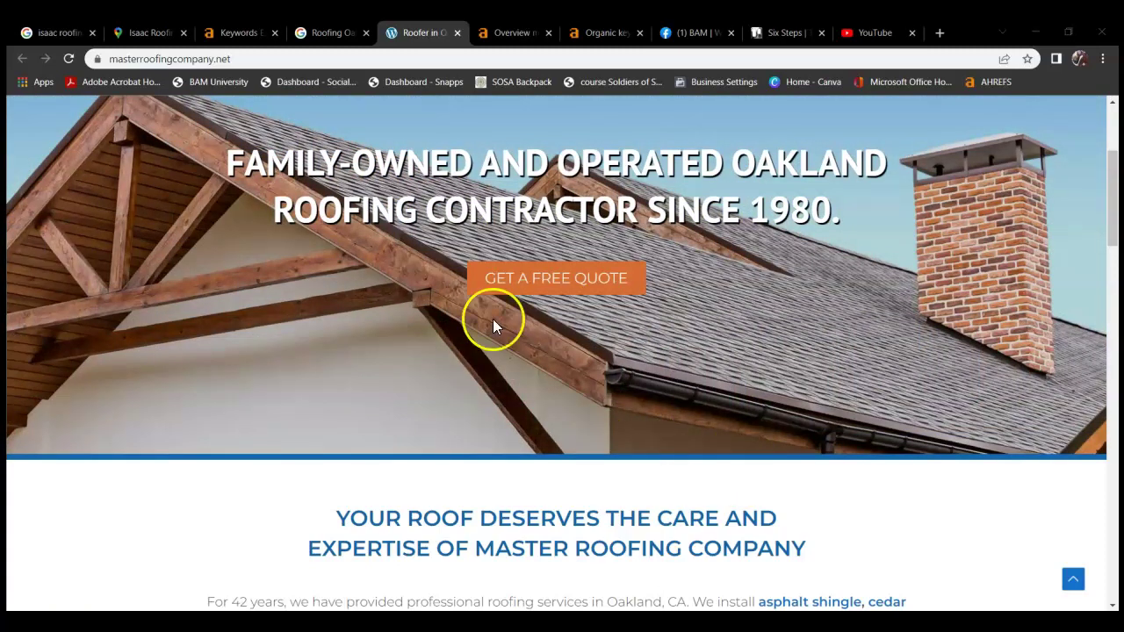
{"action": "left_click", "coordinate": [131, 32]}
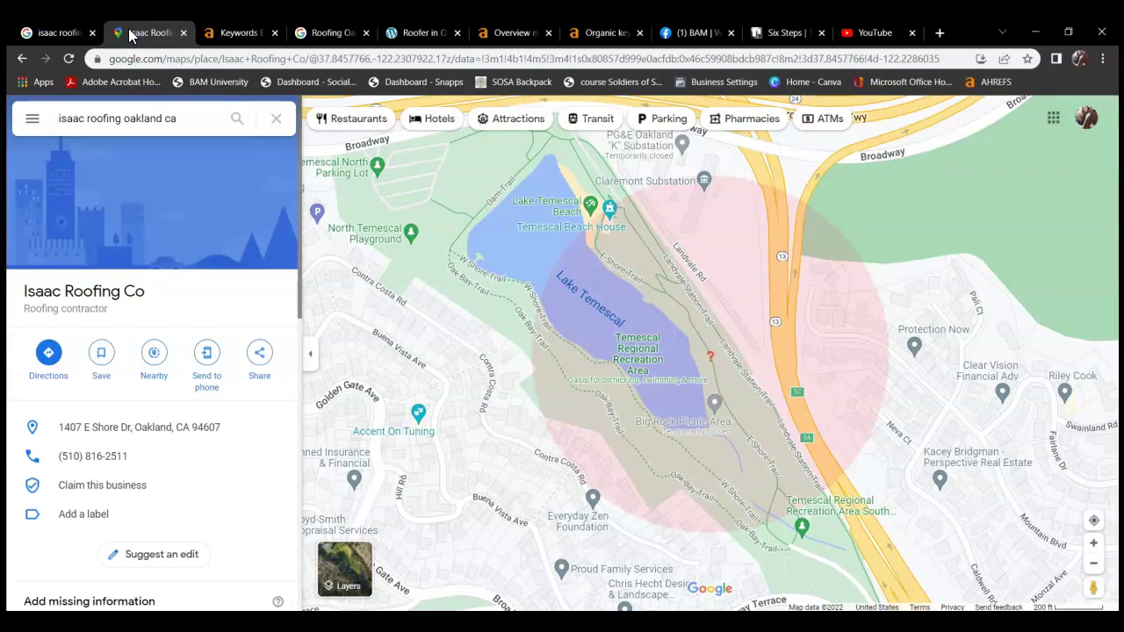
Examine the Google results for "Roofing Oakland CA", from the sponsored roofers down to the Roofing Contractors map listings.
{"action": "left_click", "coordinate": [307, 35]}
{"action": "left_click", "coordinate": [327, 34]}
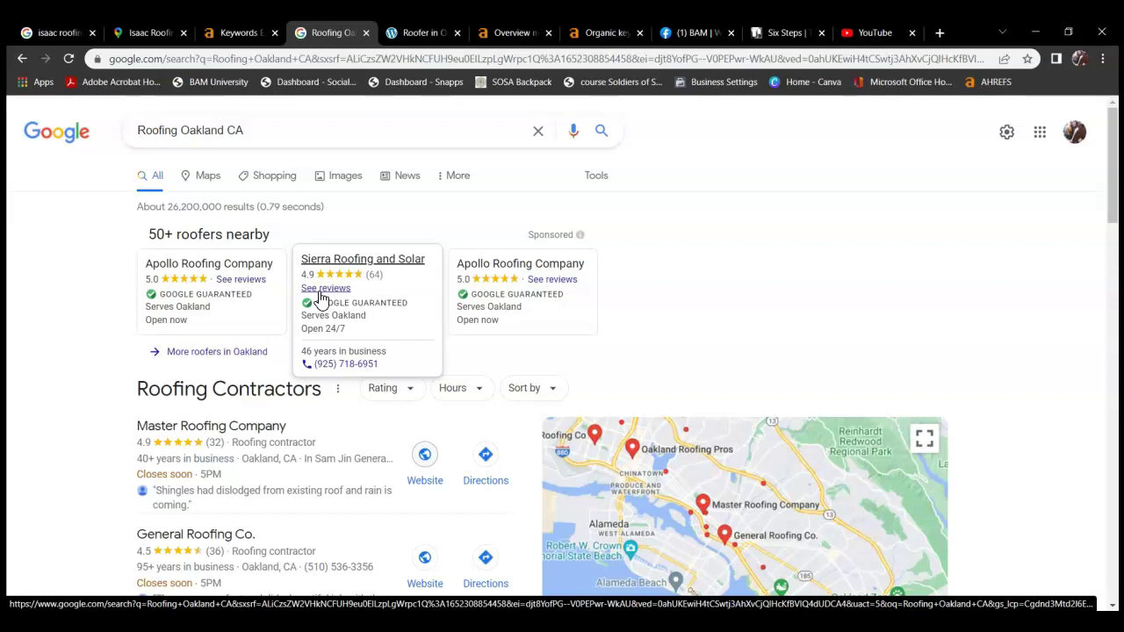
{"action": "mouse_move", "coordinate": [182, 328]}
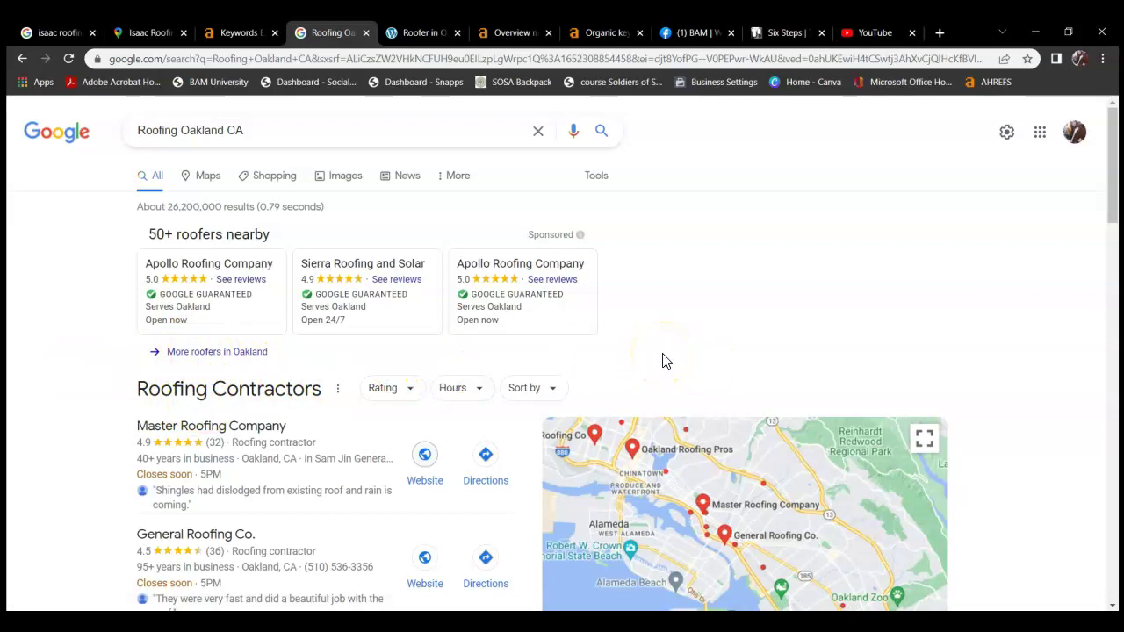
{"action": "mouse_move", "coordinate": [212, 365]}
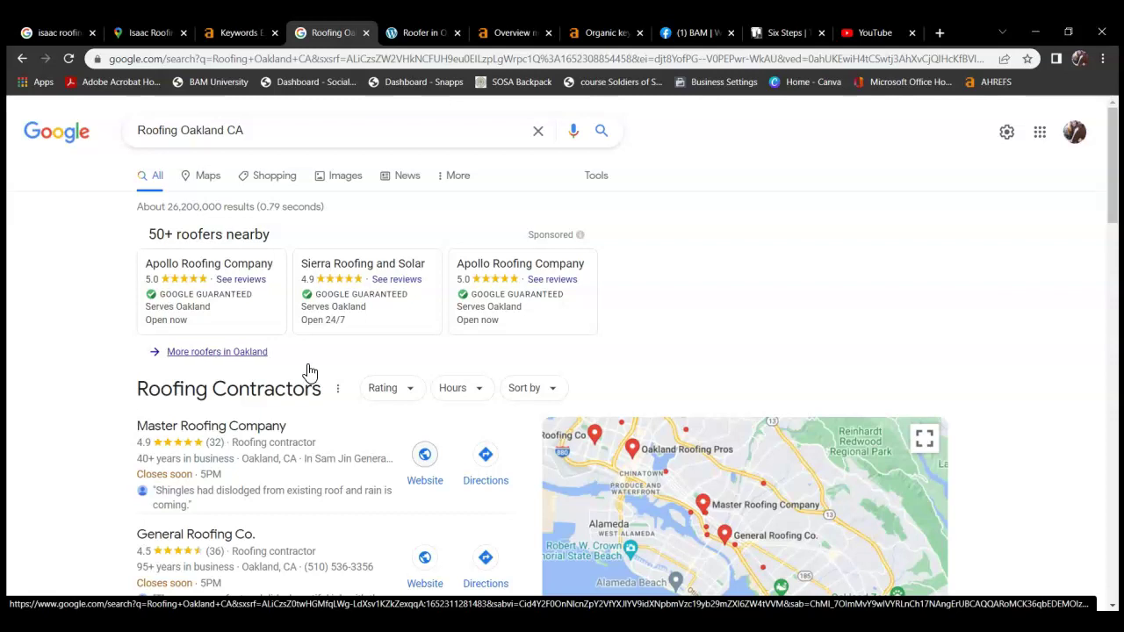
{"action": "scroll", "coordinate": [309, 372], "scroll_direction": "down", "scroll_amount": 2}
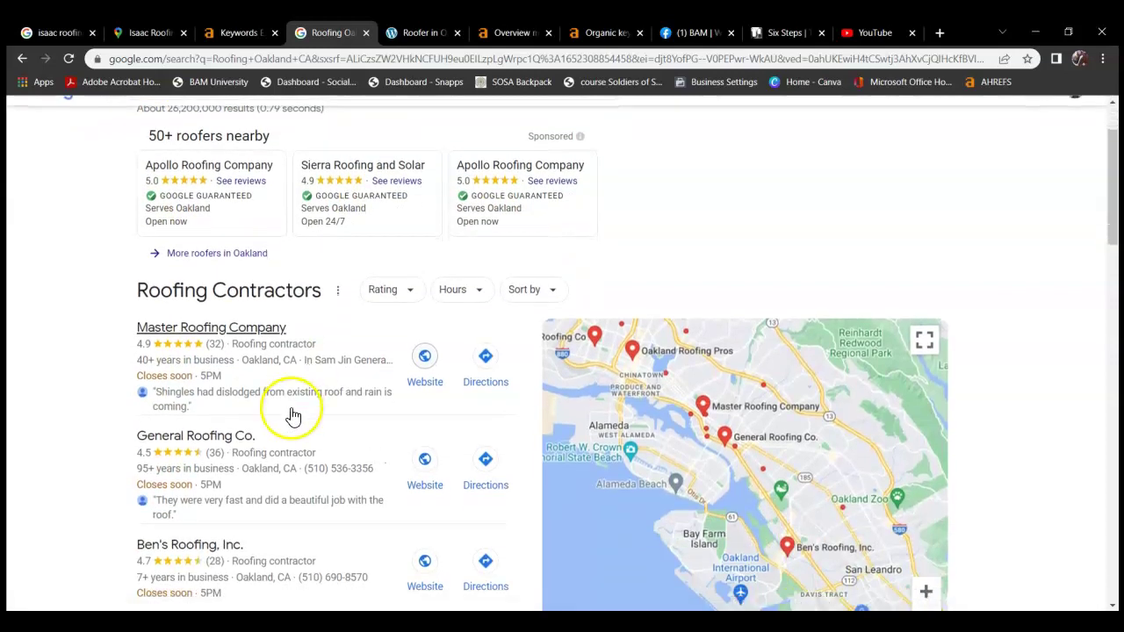
{"action": "scroll", "coordinate": [296, 411], "scroll_direction": "down", "scroll_amount": 2}
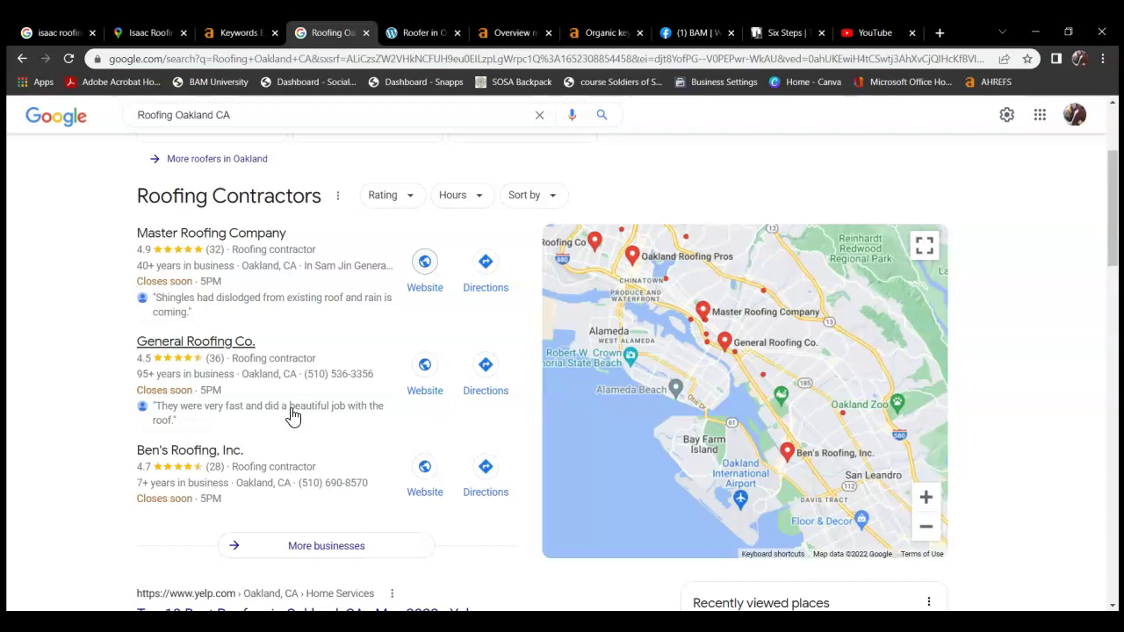
Recheck the Ahrefs keyword list and examine the organic Google results and ads below the map listings for "Roofing Oakland CA".
{"action": "left_click", "coordinate": [215, 32]}
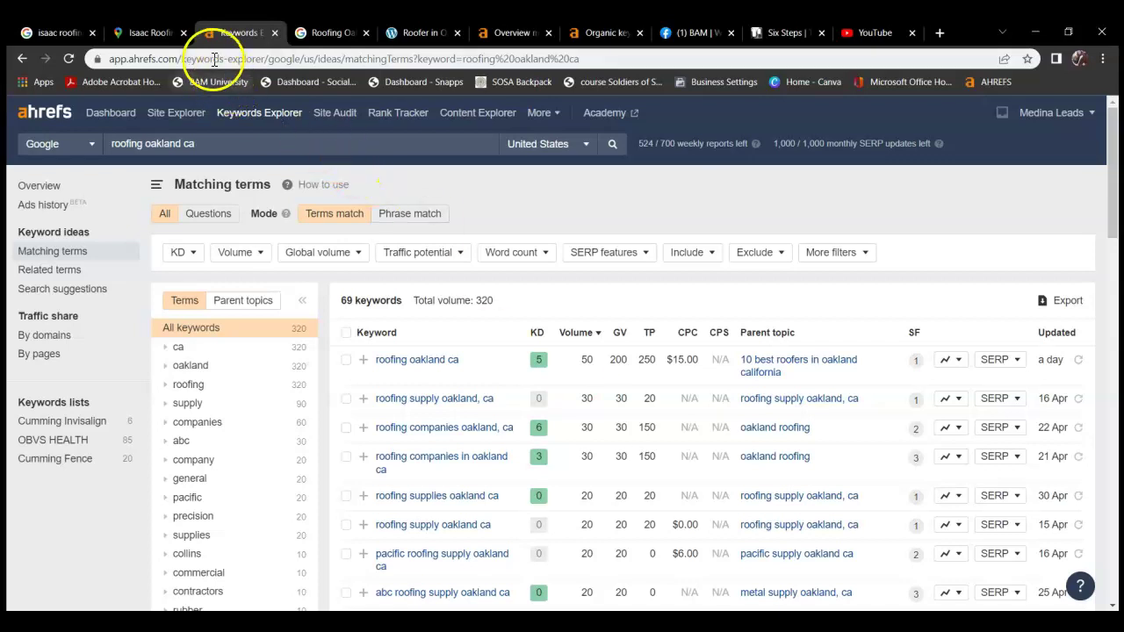
{"action": "left_click", "coordinate": [321, 36]}
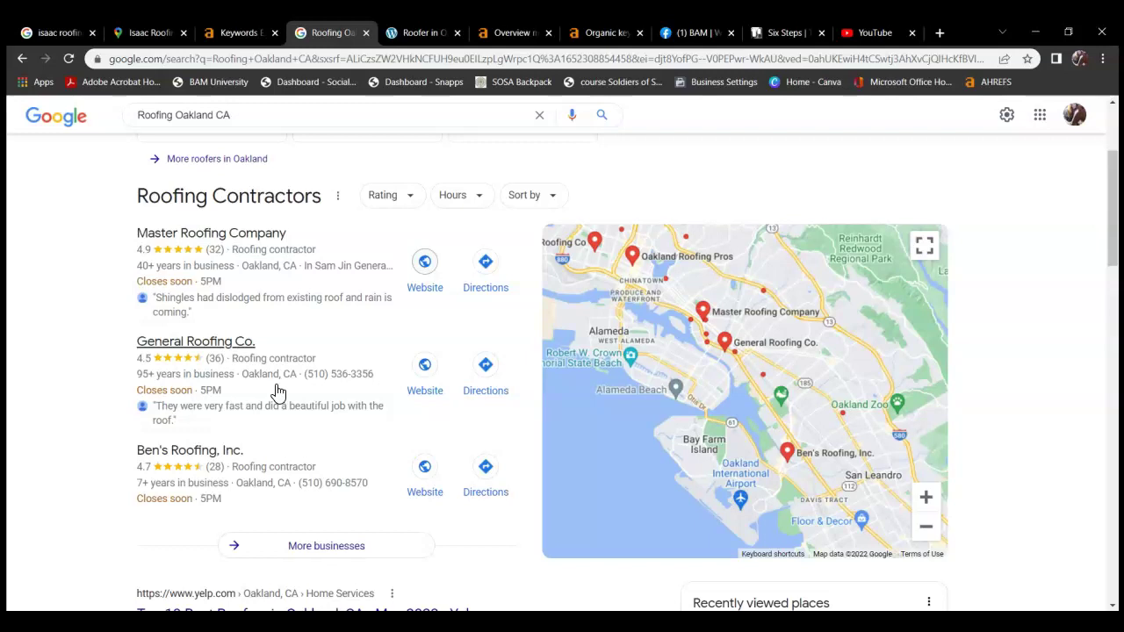
{"action": "scroll", "coordinate": [277, 390], "scroll_direction": "down", "scroll_amount": 4}
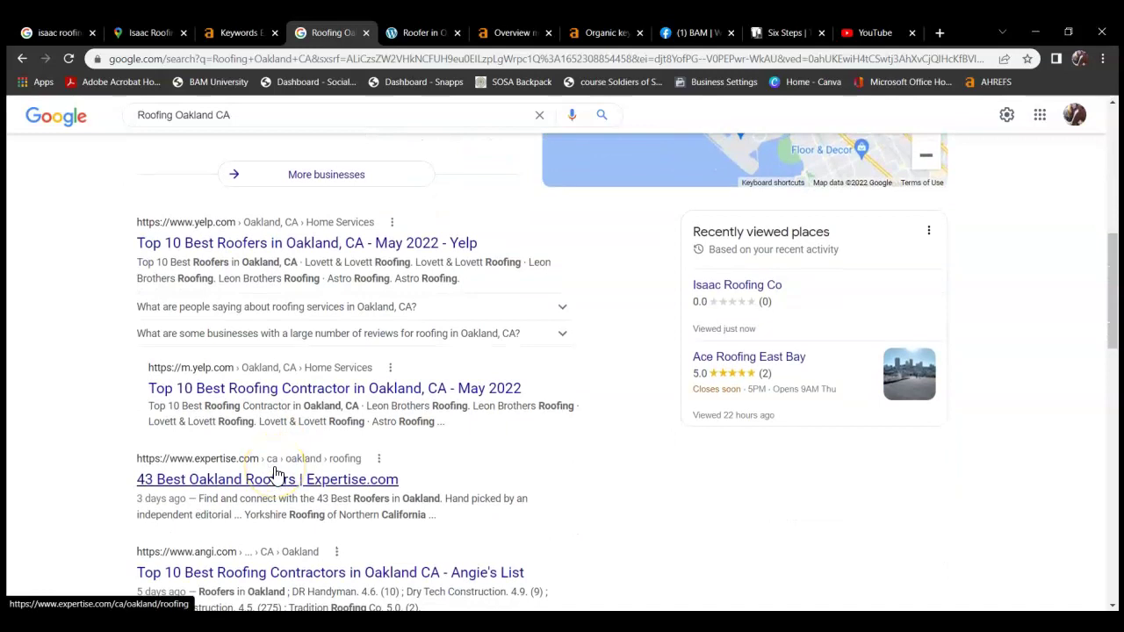
{"action": "scroll", "coordinate": [389, 381], "scroll_direction": "down", "scroll_amount": 1}
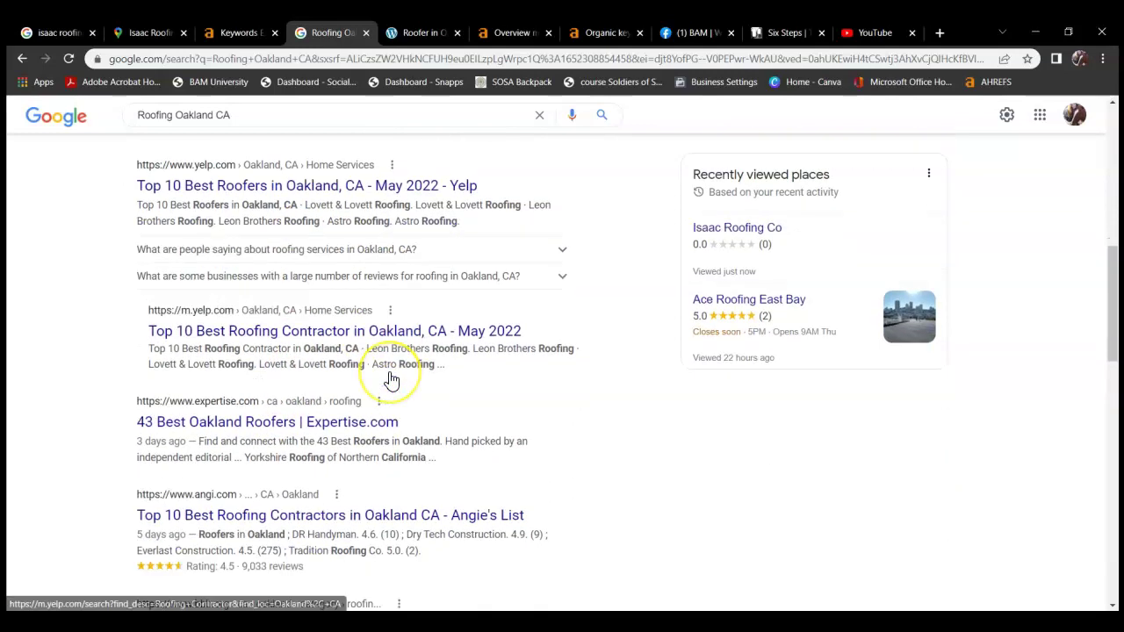
{"action": "scroll", "coordinate": [391, 380], "scroll_direction": "up", "scroll_amount": 1}
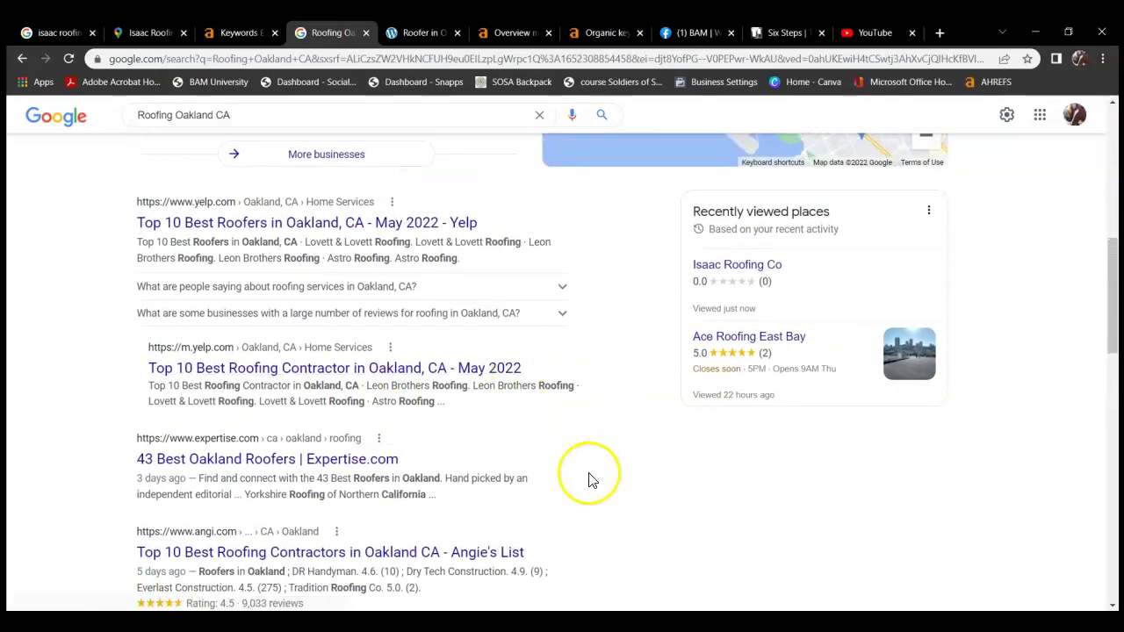
{"action": "scroll", "coordinate": [588, 483], "scroll_direction": "down", "scroll_amount": 10}
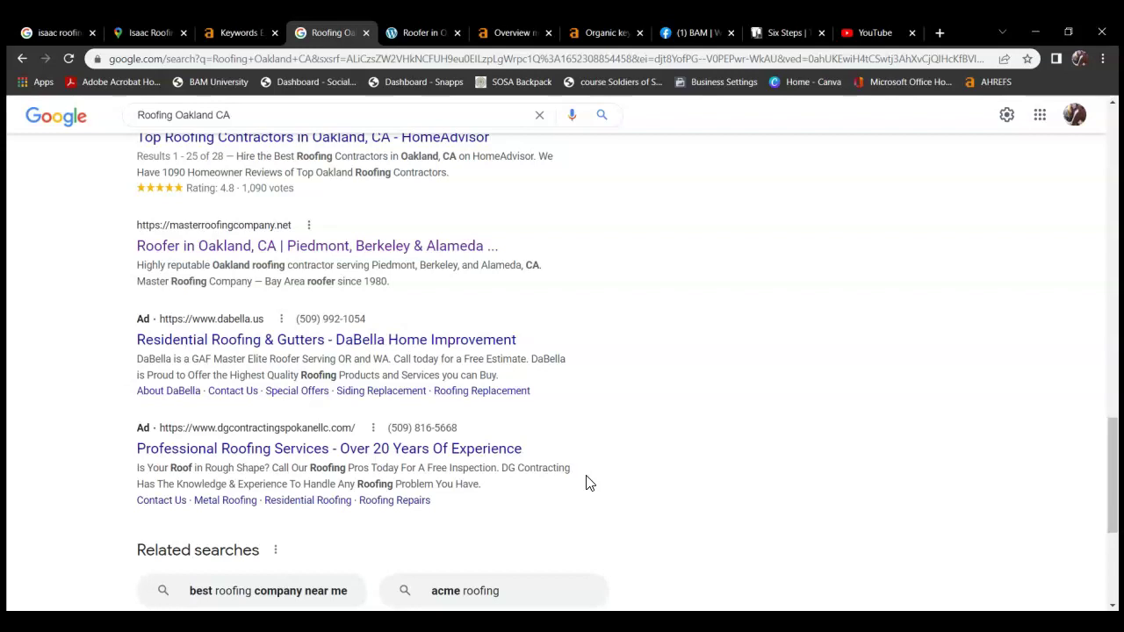
{"action": "scroll", "coordinate": [588, 482], "scroll_direction": "up", "scroll_amount": 8}
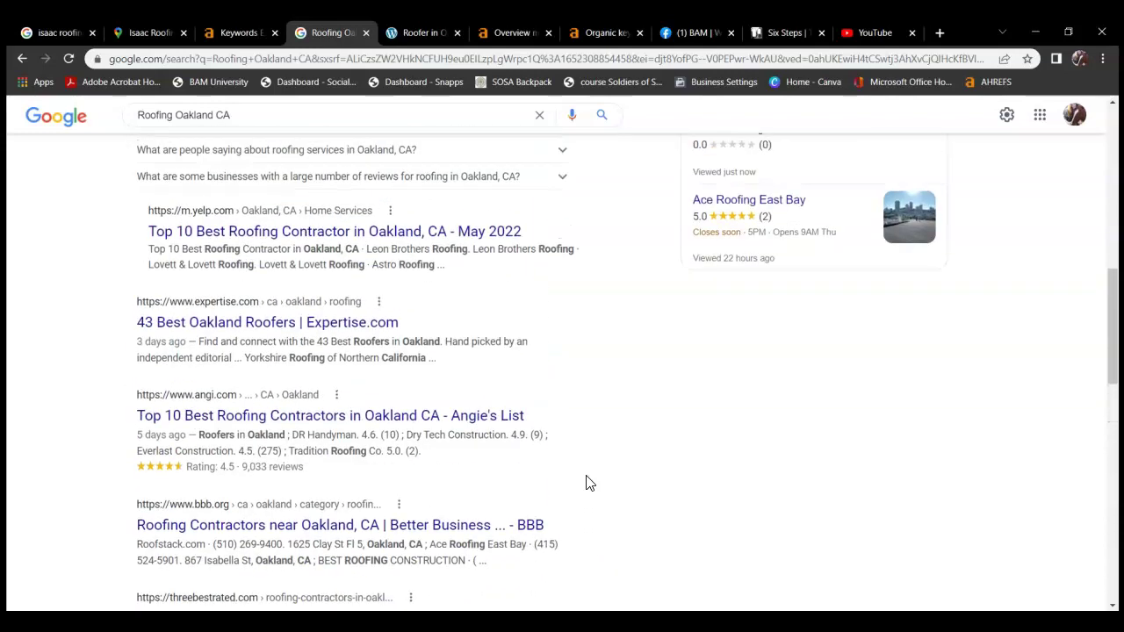
{"action": "scroll", "coordinate": [589, 483], "scroll_direction": "up", "scroll_amount": 5}
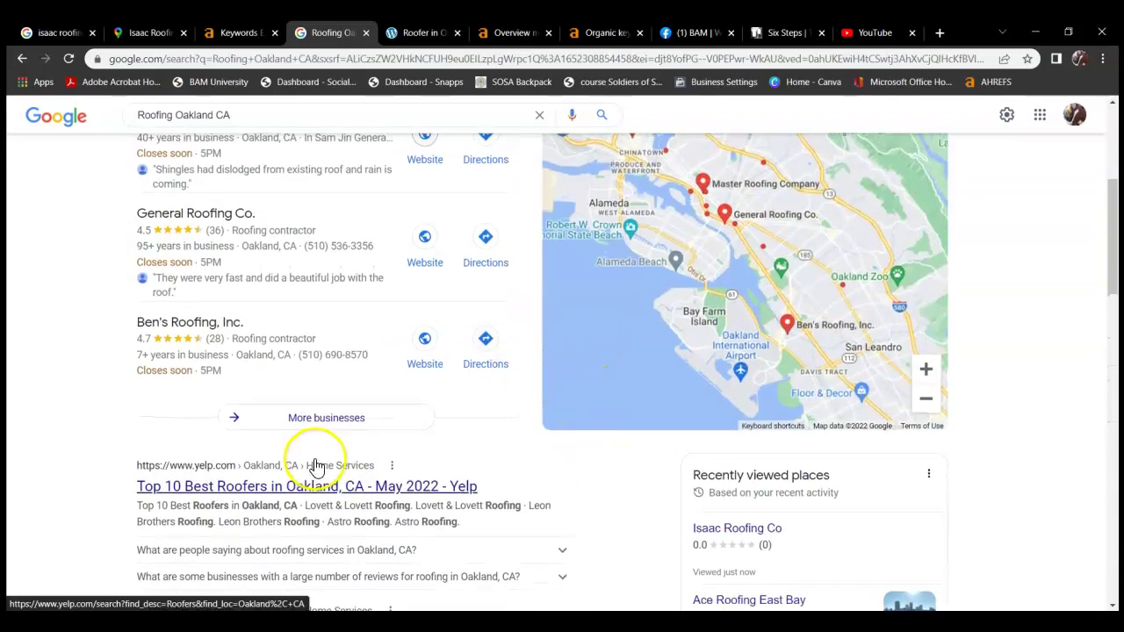
{"action": "scroll", "coordinate": [138, 461], "scroll_direction": "up", "scroll_amount": 2}
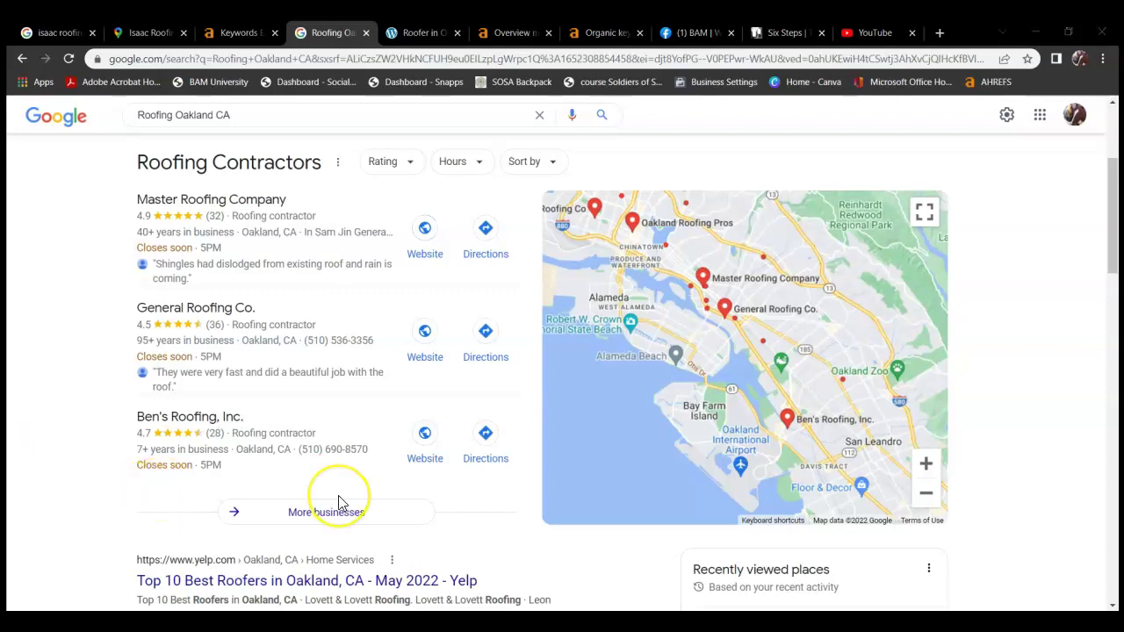
{"action": "scroll", "coordinate": [339, 501], "scroll_direction": "down", "scroll_amount": 5}
{"action": "scroll", "coordinate": [342, 503], "scroll_direction": "up", "scroll_amount": 1}
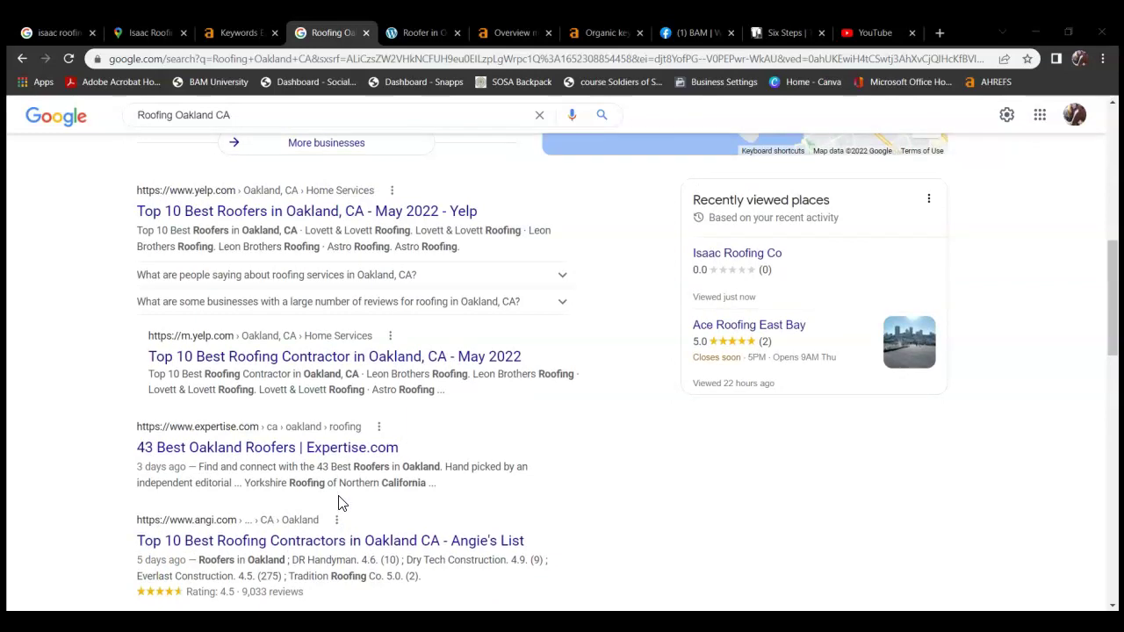
{"action": "scroll", "coordinate": [340, 503], "scroll_direction": "up", "scroll_amount": 1}
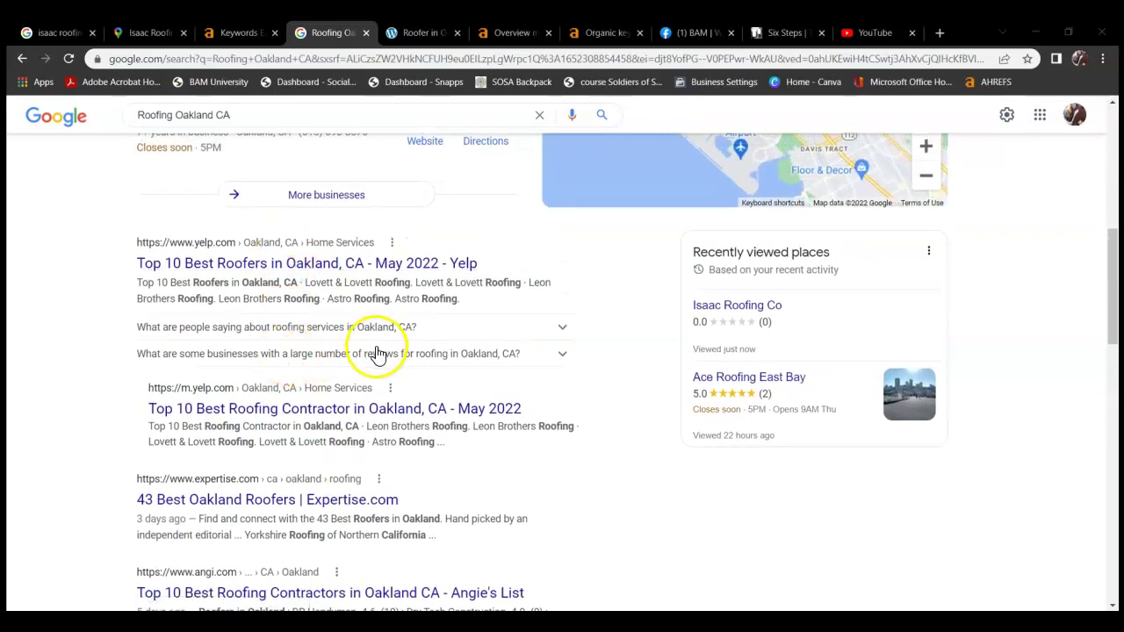
Return to the Master Roofing Company website and view the header and main headline of its homepage.
{"action": "left_click", "coordinate": [411, 35]}
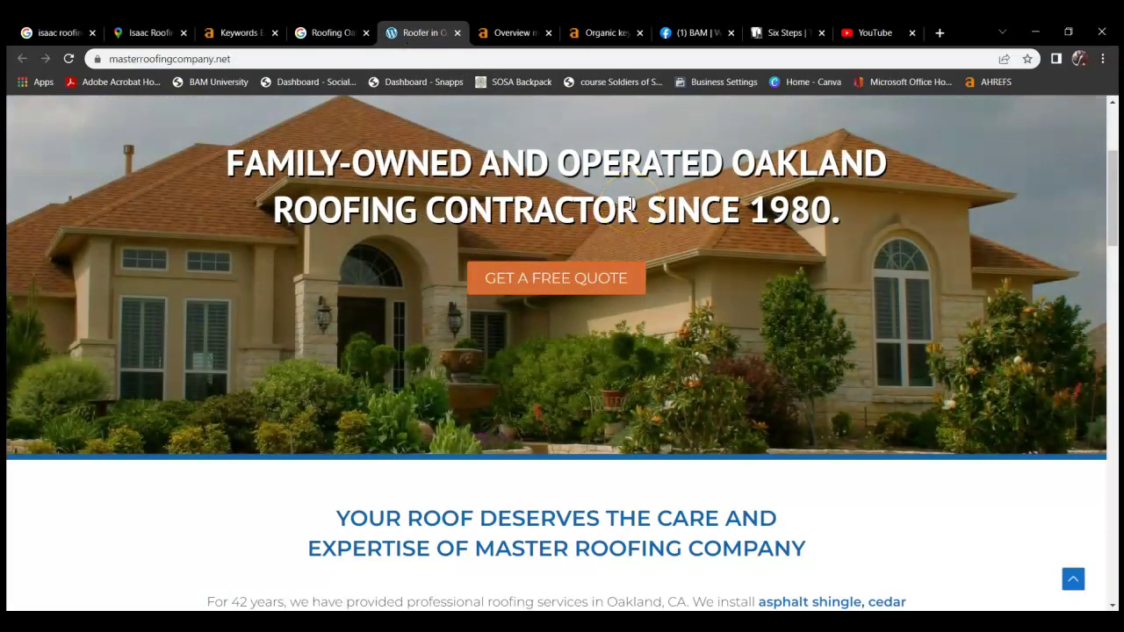
{"action": "scroll", "coordinate": [631, 204], "scroll_direction": "up", "scroll_amount": 3}
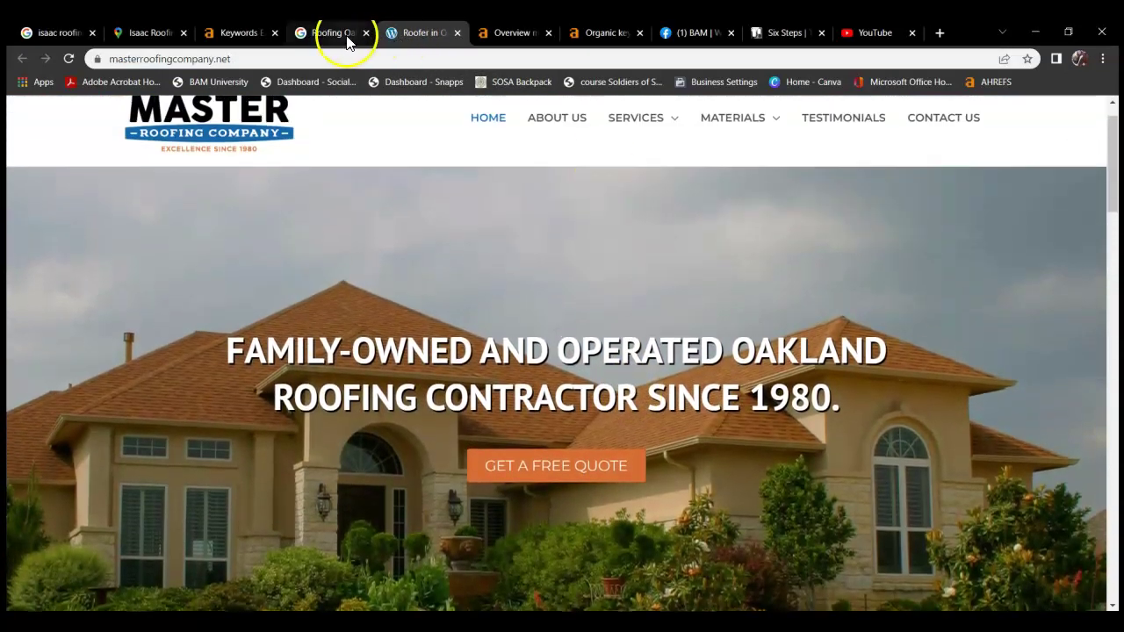
Recheck the Roofing Contractors map listings for "Roofing Oakland CA" and examine the Ahrefs overview metrics of masterroofingcompany.net.
{"action": "left_click", "coordinate": [348, 40]}
{"action": "scroll", "coordinate": [374, 375], "scroll_direction": "up", "scroll_amount": 5}
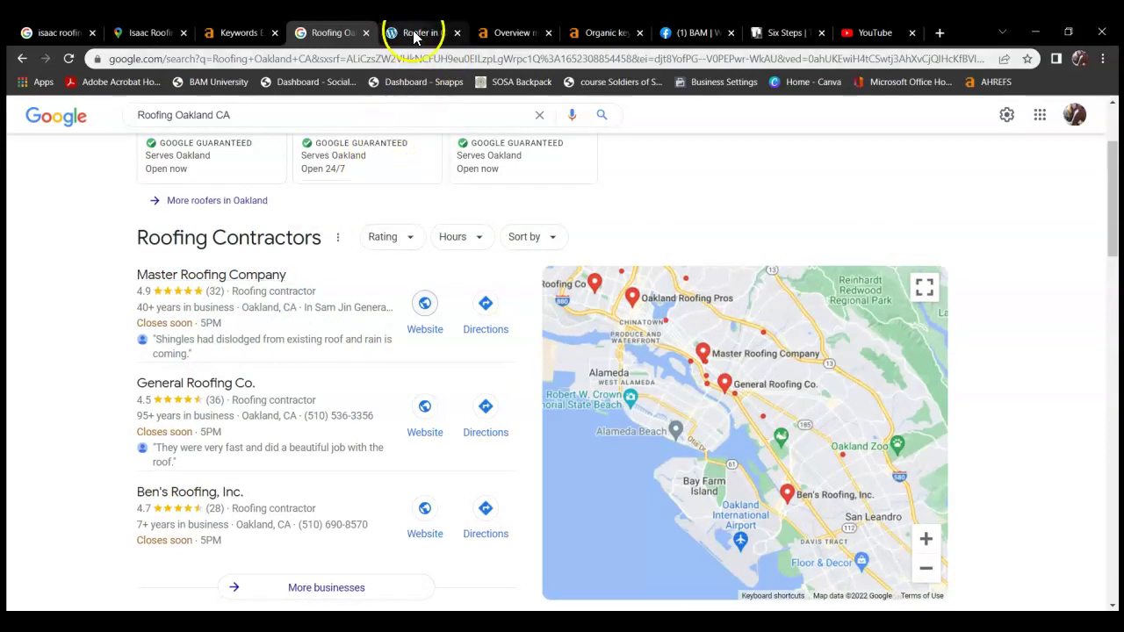
{"action": "left_click", "coordinate": [511, 33]}
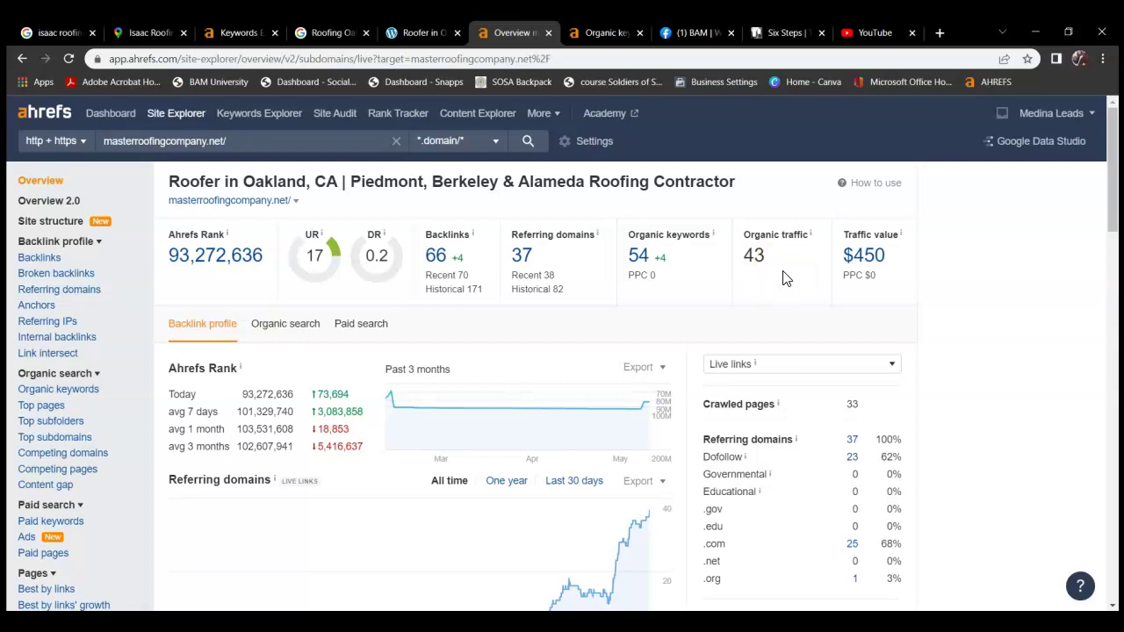
Revisit the sponsored roofers in the Google results for "Roofing Oakland CA" and the Ahrefs matching terms for that keyword.
{"action": "left_click", "coordinate": [327, 33]}
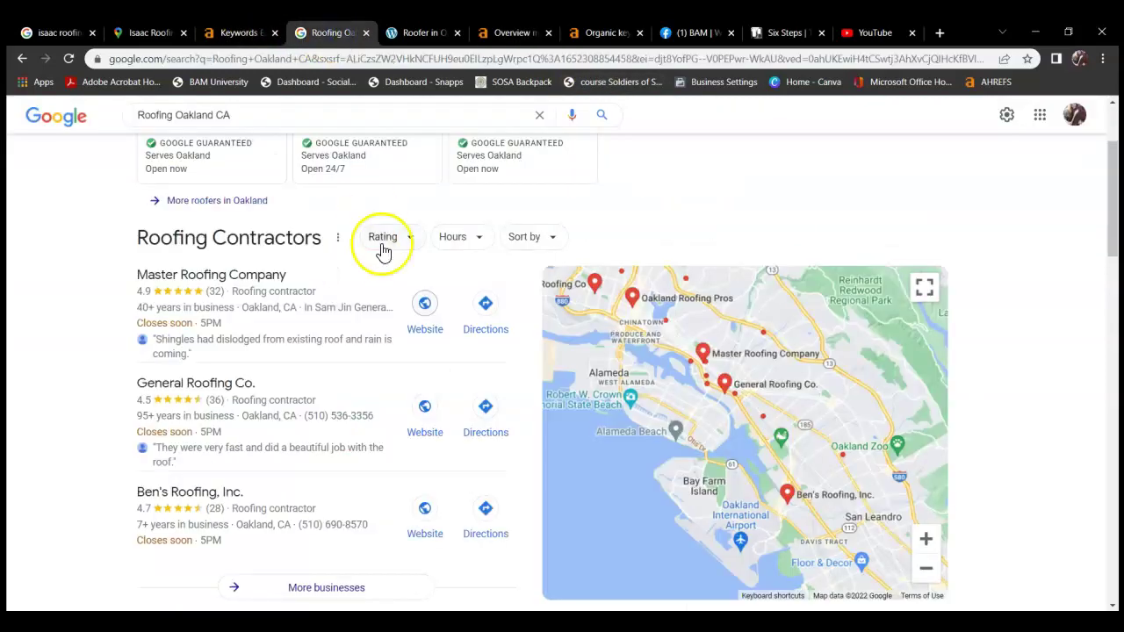
{"action": "scroll", "coordinate": [382, 250], "scroll_direction": "up", "scroll_amount": 2}
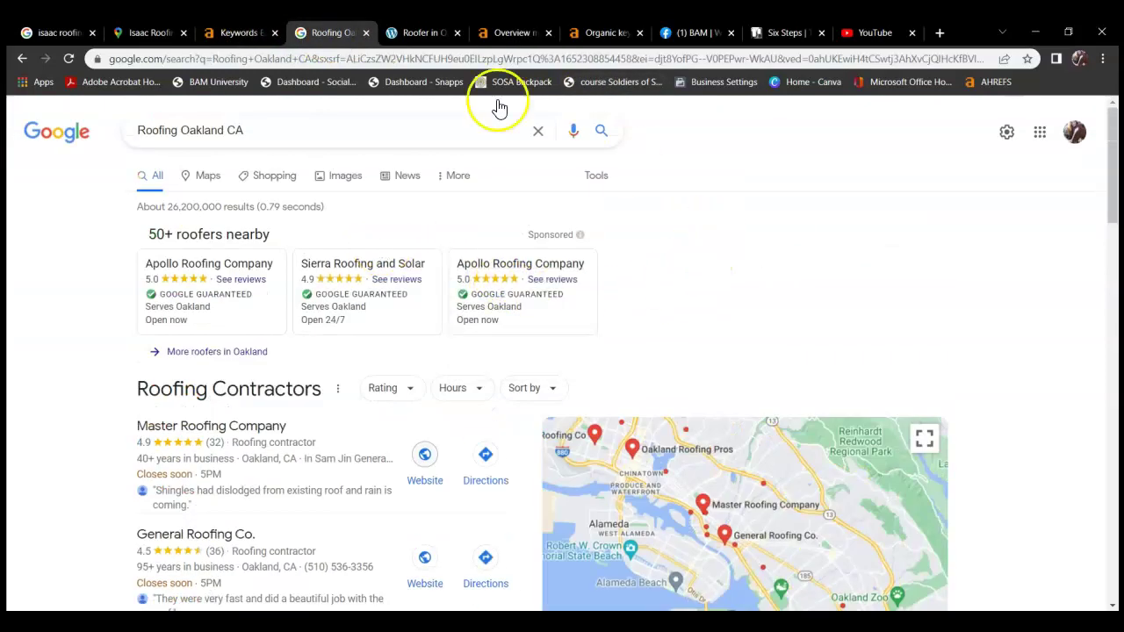
{"action": "left_click", "coordinate": [232, 33]}
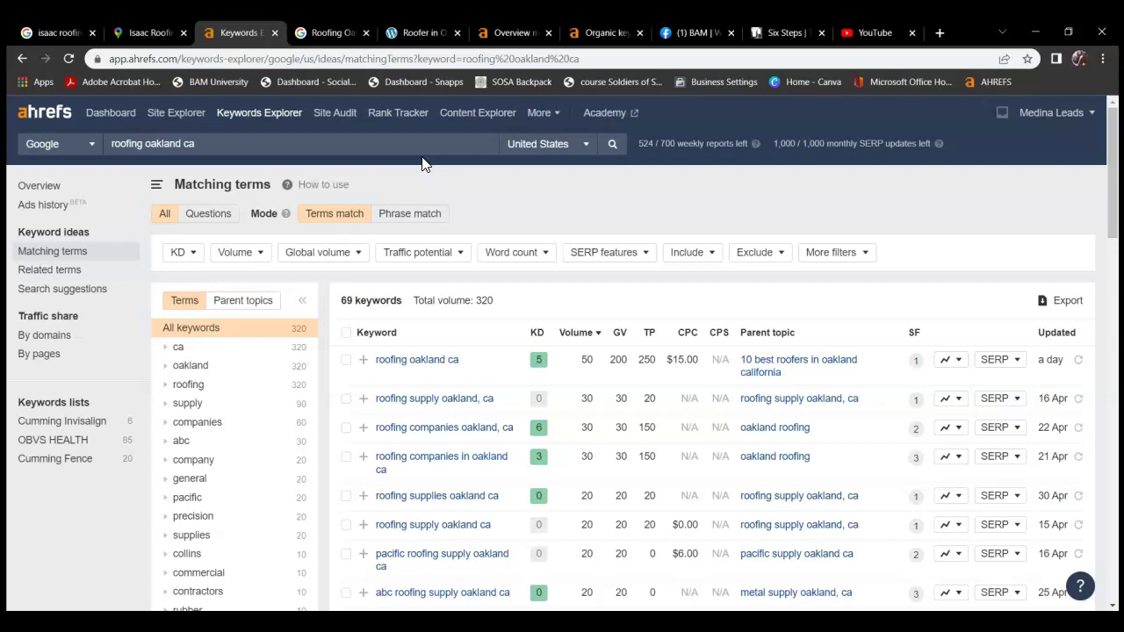
Compare the Ahrefs organic keywords and overview metrics of masterroofingcompany.net with the Isaac Roofing Co listing in Google Maps.
{"action": "left_click", "coordinate": [608, 35]}
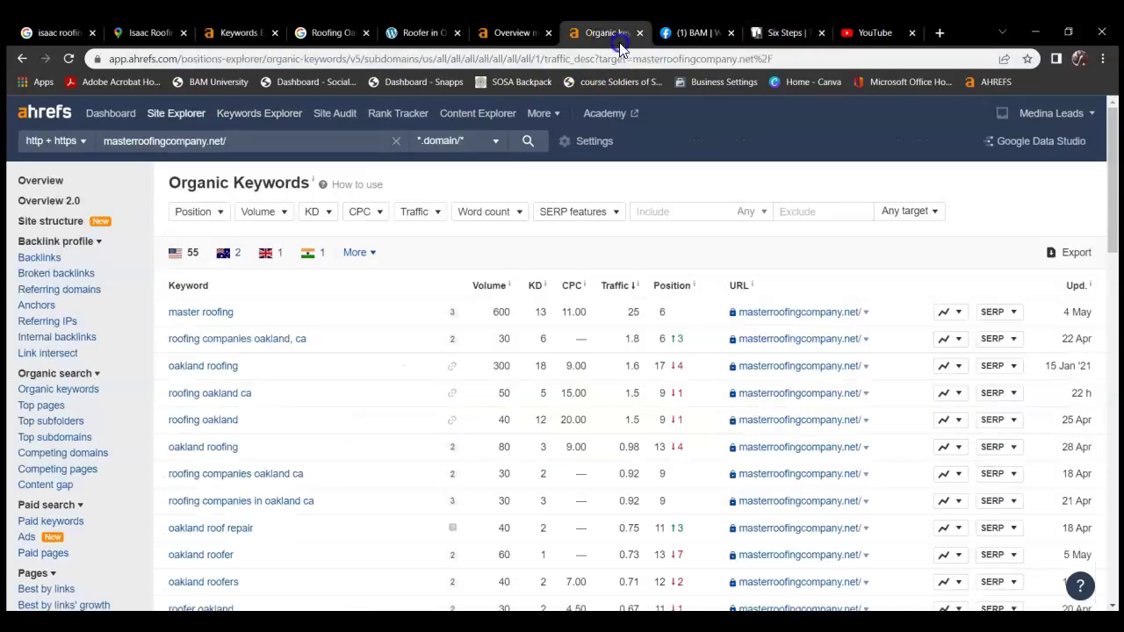
{"action": "left_click", "coordinate": [515, 33]}
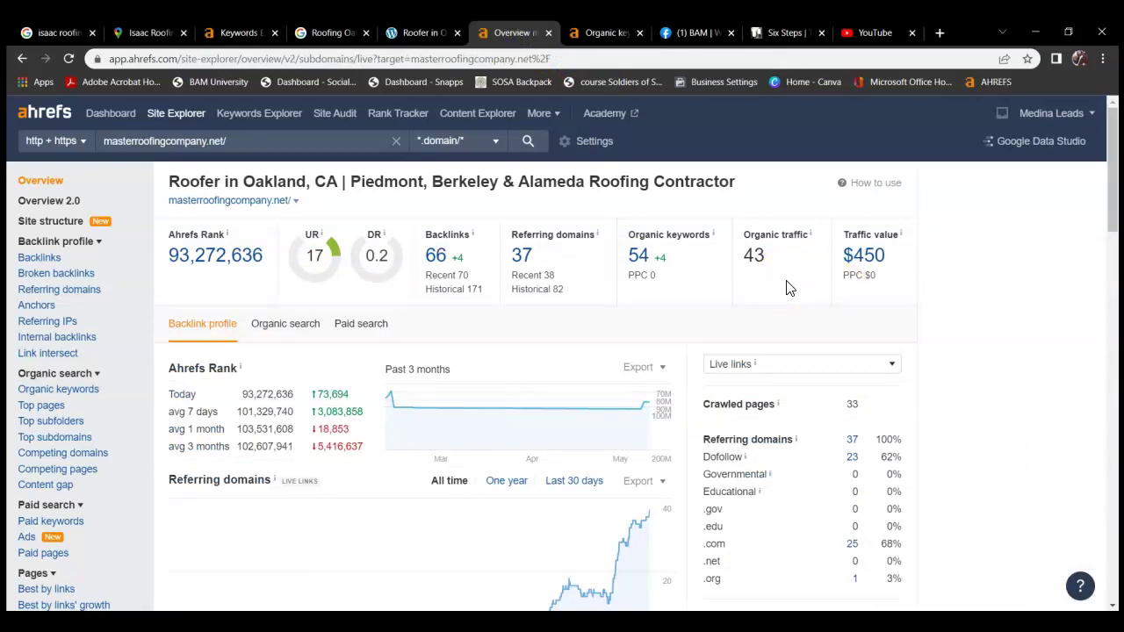
{"action": "scroll", "coordinate": [746, 434], "scroll_direction": "down", "scroll_amount": 2}
{"action": "scroll", "coordinate": [756, 434], "scroll_direction": "up", "scroll_amount": 2}
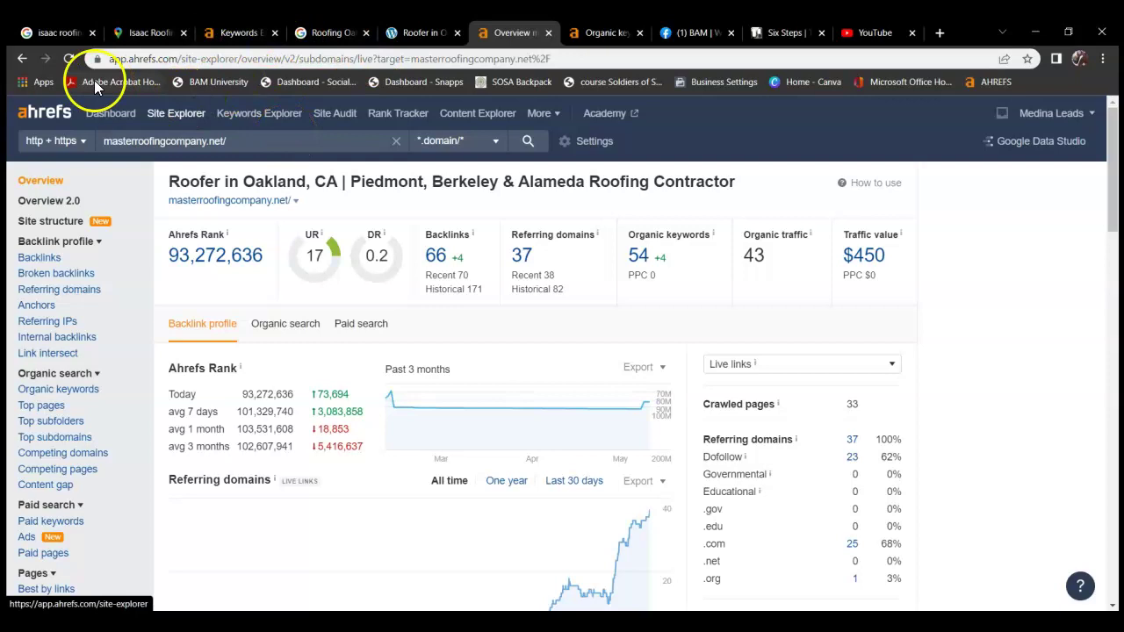
{"action": "left_click", "coordinate": [123, 33]}
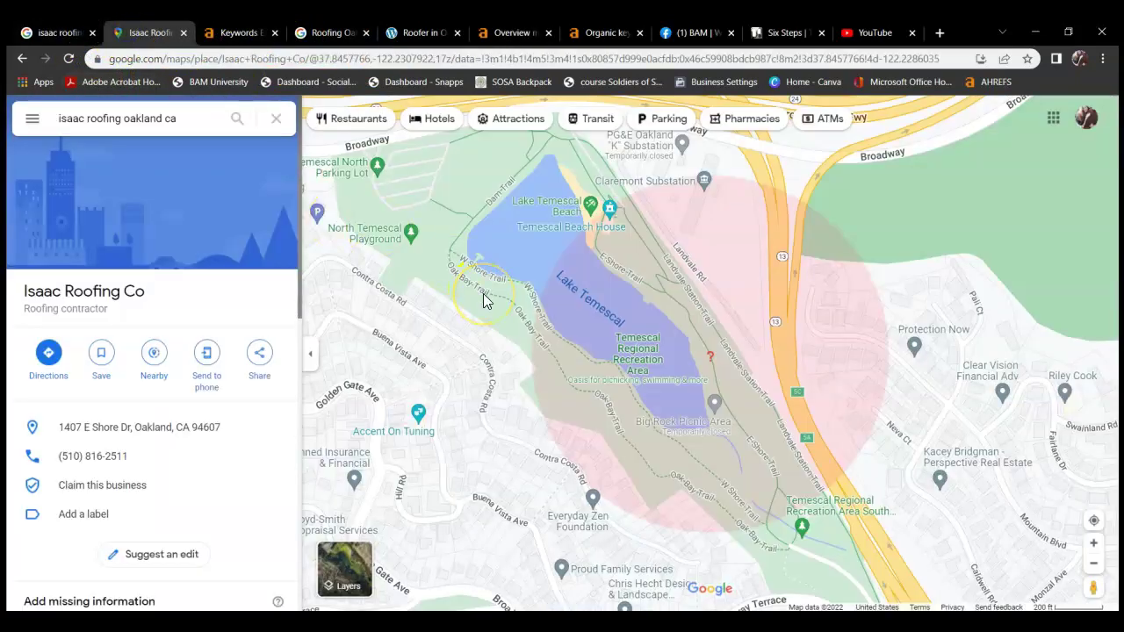